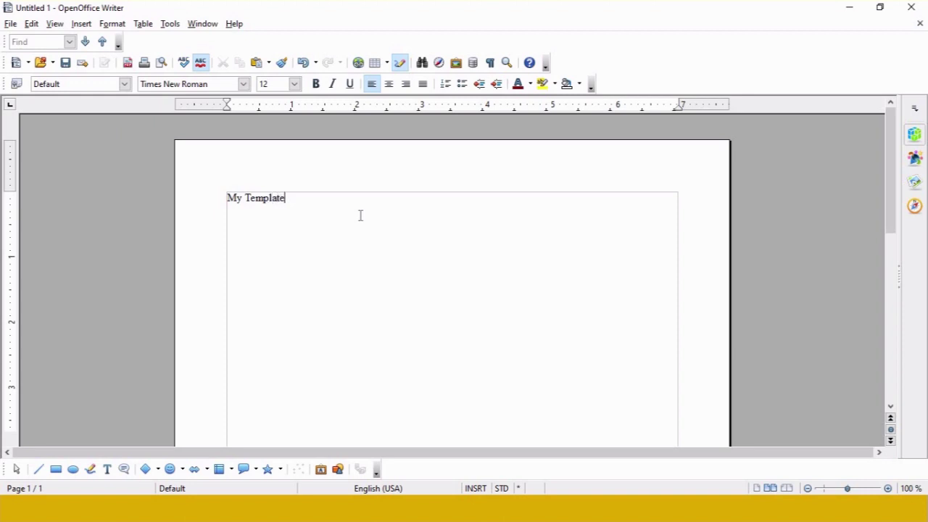
# Step: Make the 'My Template' text bold at 36-point size
pyautogui.hotkey('ctrl', 'a')
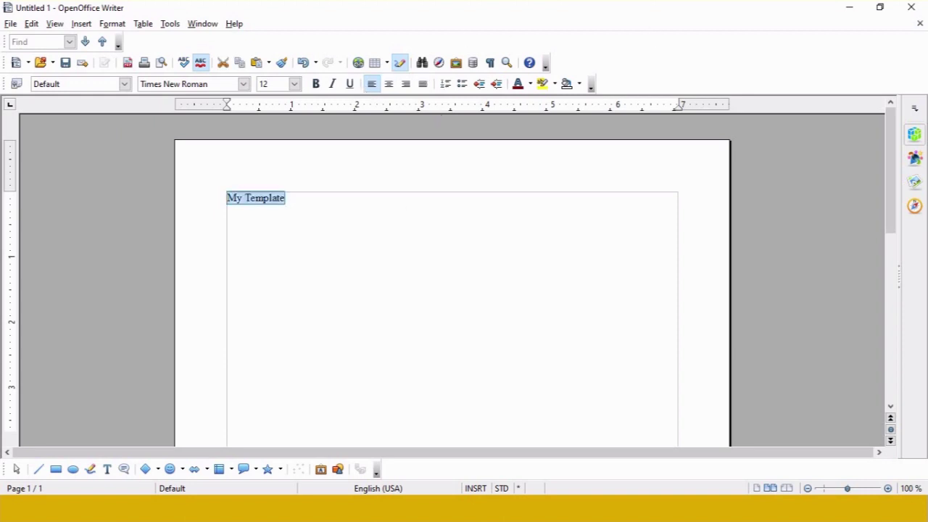
pyautogui.click(315, 84)
pyautogui.click(294, 84)
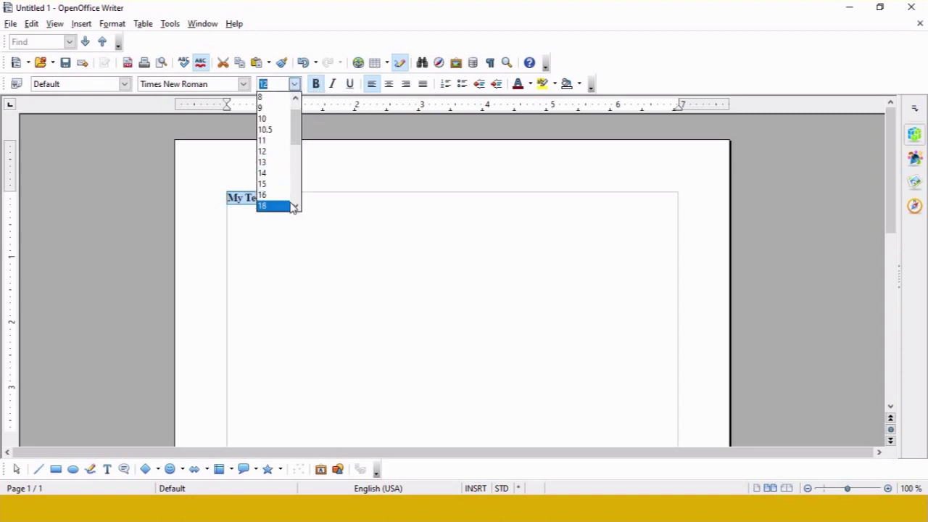
pyautogui.scroll(-3, 300, 209)
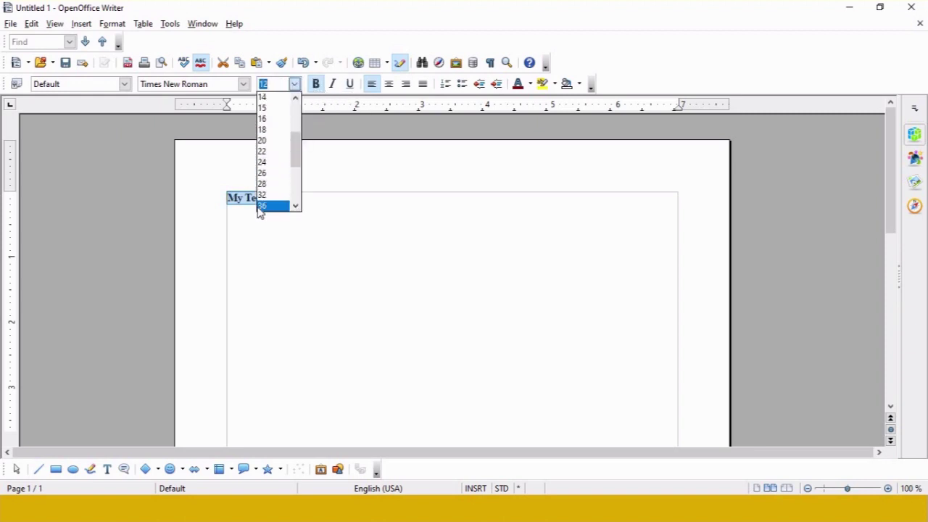
pyautogui.click(272, 206)
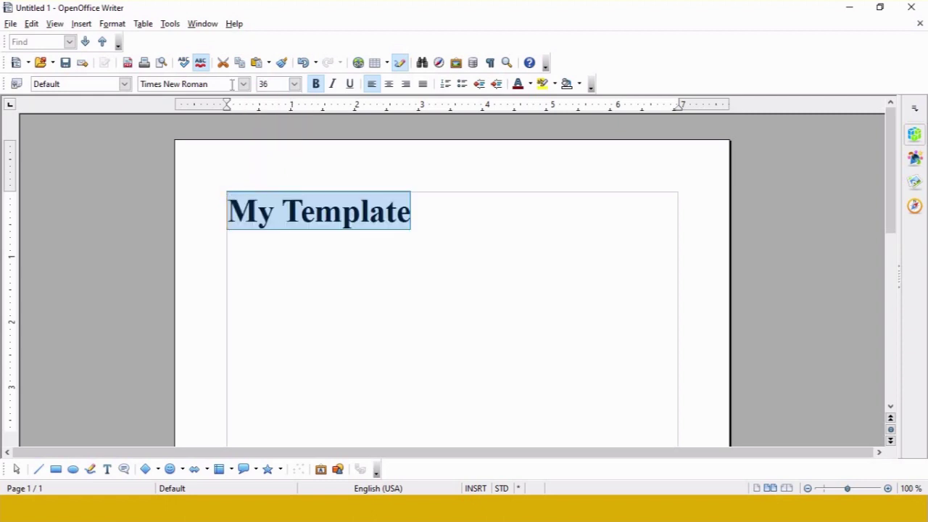
# Step: Centre the heading, colour it Magenta 5, and open the clip-art Gallery
pyautogui.click(395, 85)
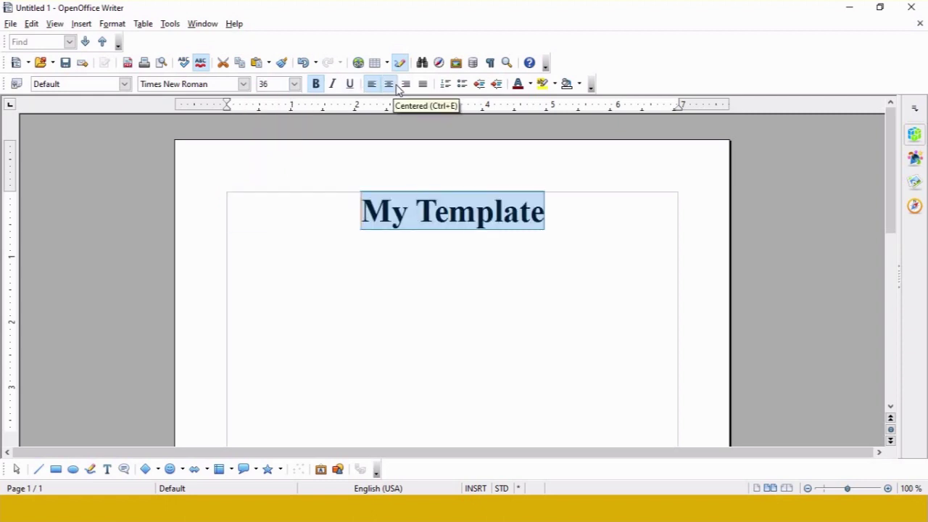
pyautogui.click(530, 85)
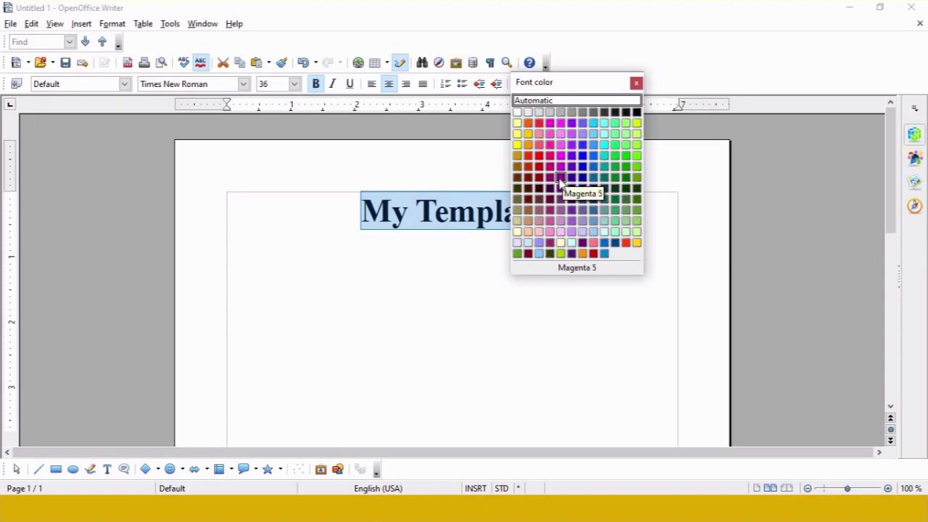
pyautogui.click(560, 178)
pyautogui.click(562, 241)
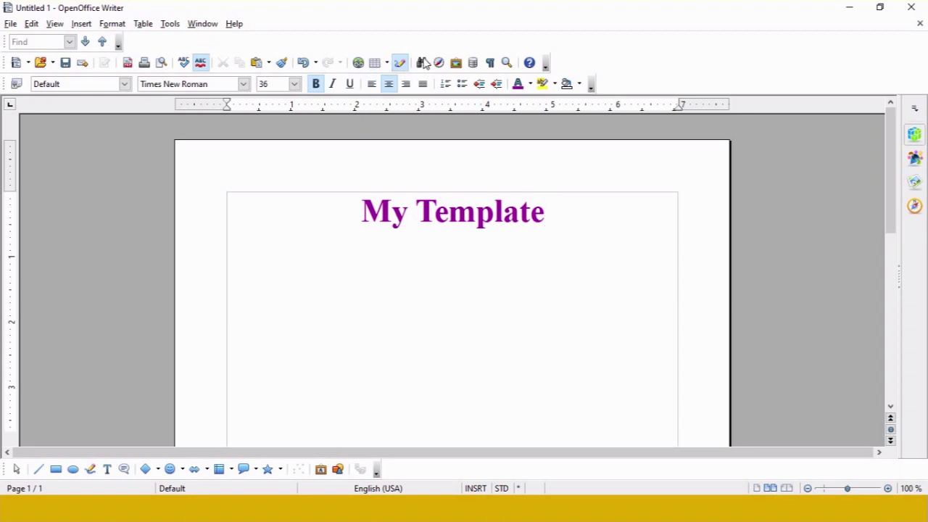
pyautogui.click(456, 64)
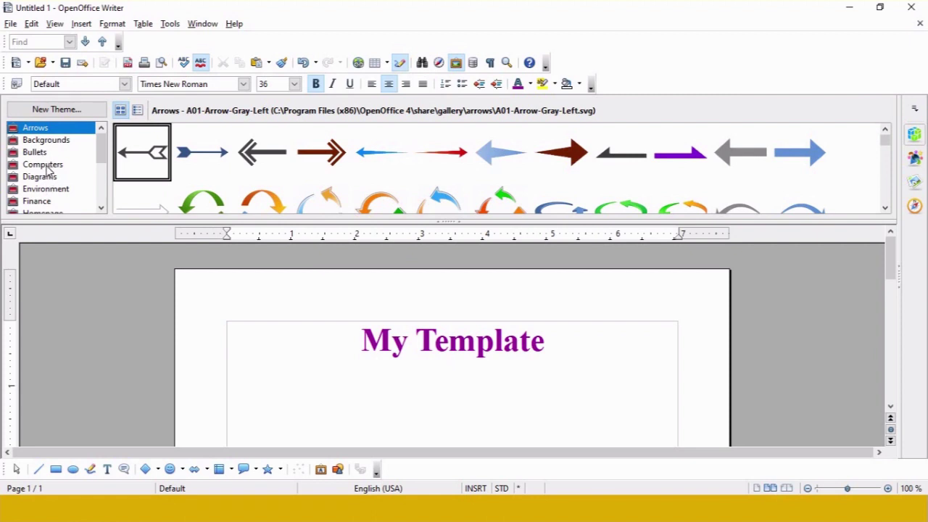
# Step: Insert the black laptop clip art from the Computers theme, then close the Gallery
pyautogui.click(47, 166)
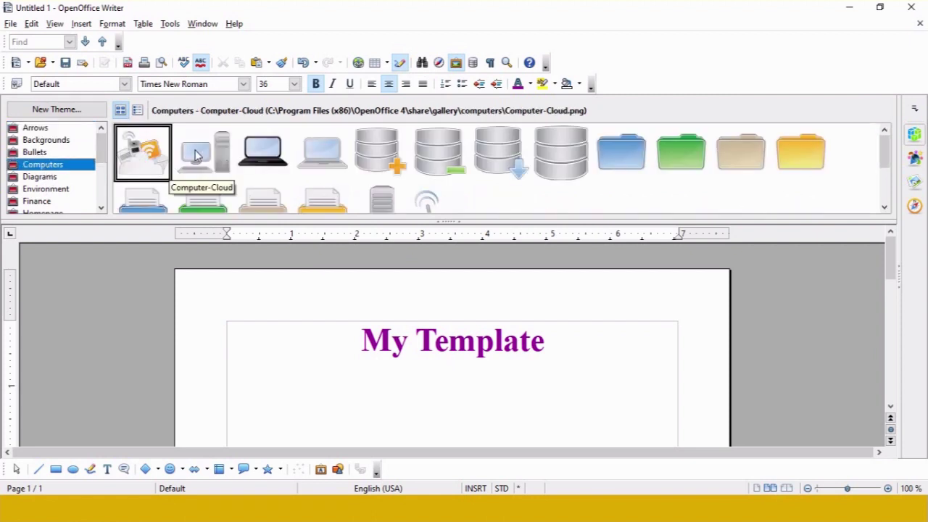
pyautogui.click(263, 151)
pyautogui.moveTo(276, 154); pyautogui.dragTo(489, 309)
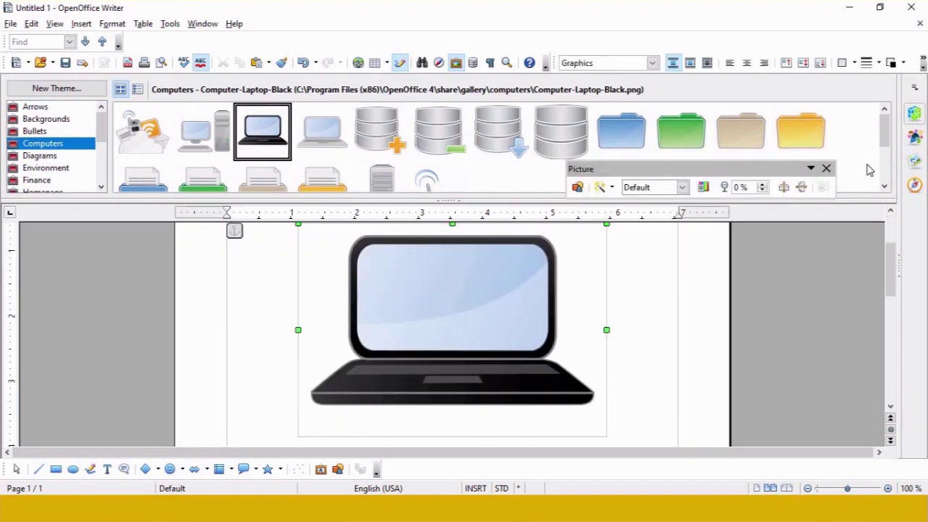
pyautogui.click(455, 62)
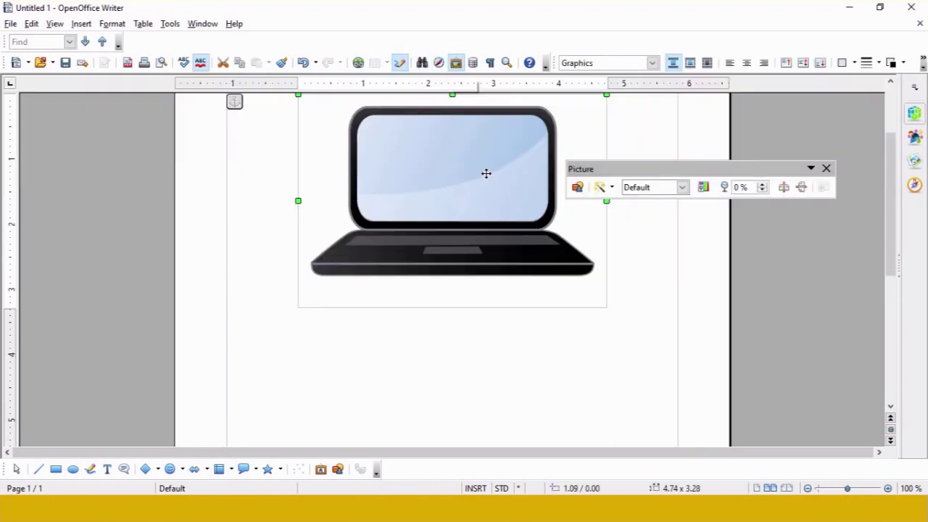
pyautogui.click(642, 325)
# Step: Shrink the laptop picture to a 0.76 x 0.57 icon centred under the heading
pyautogui.scroll(2, 886, 224)
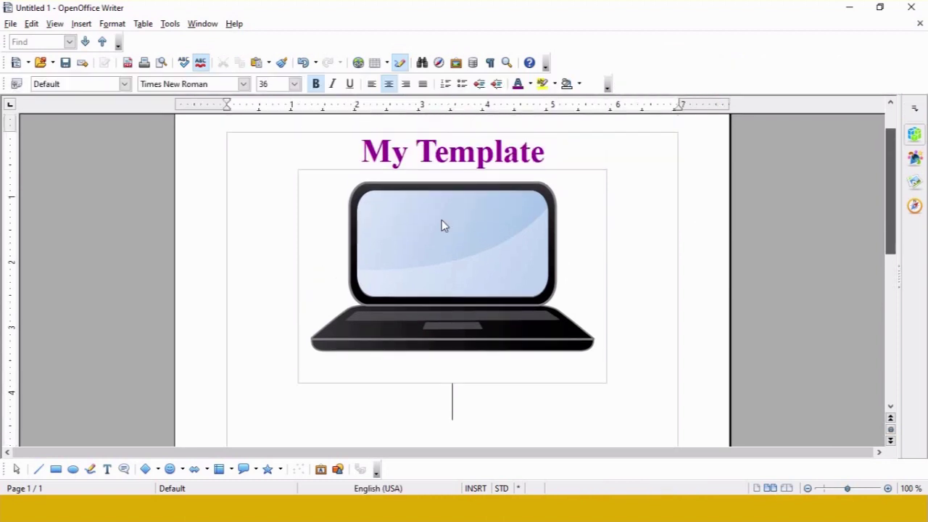
pyautogui.click(315, 190)
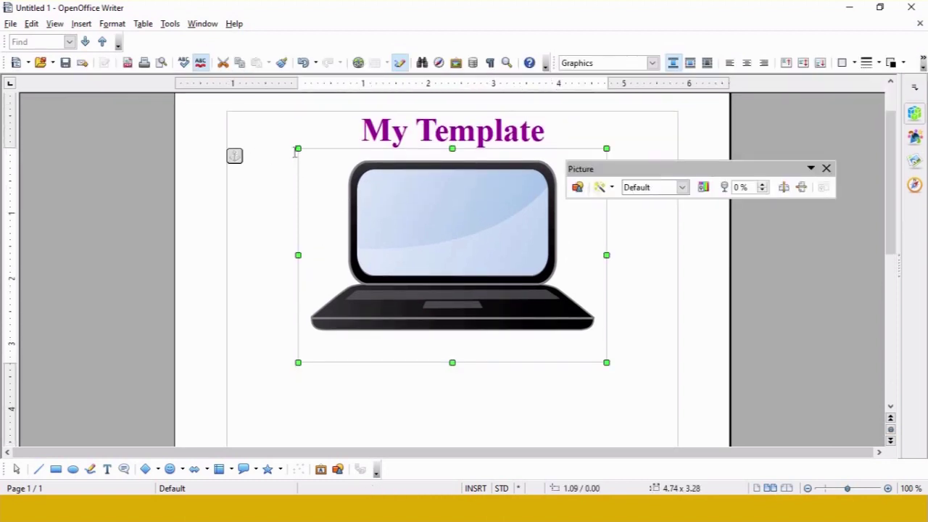
pyautogui.moveTo(297, 150); pyautogui.dragTo(555, 325)
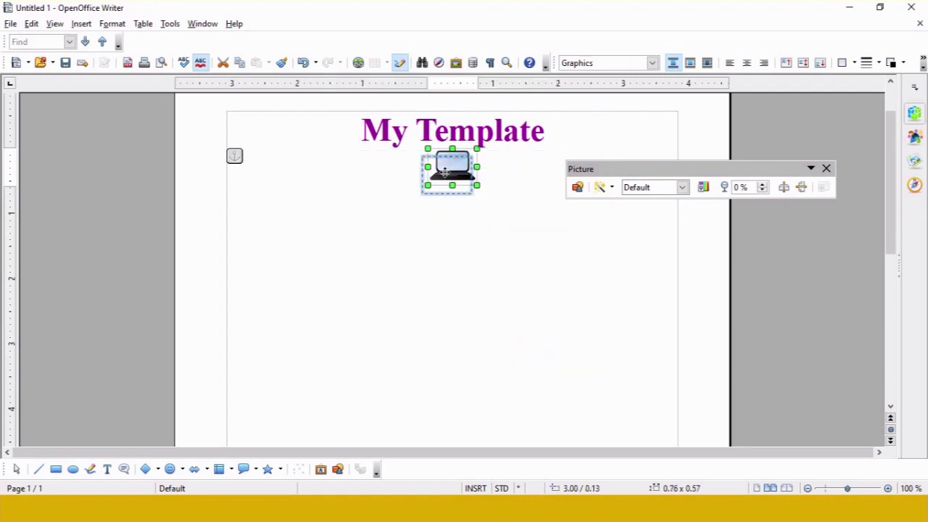
pyautogui.moveTo(446, 171); pyautogui.dragTo(454, 191)
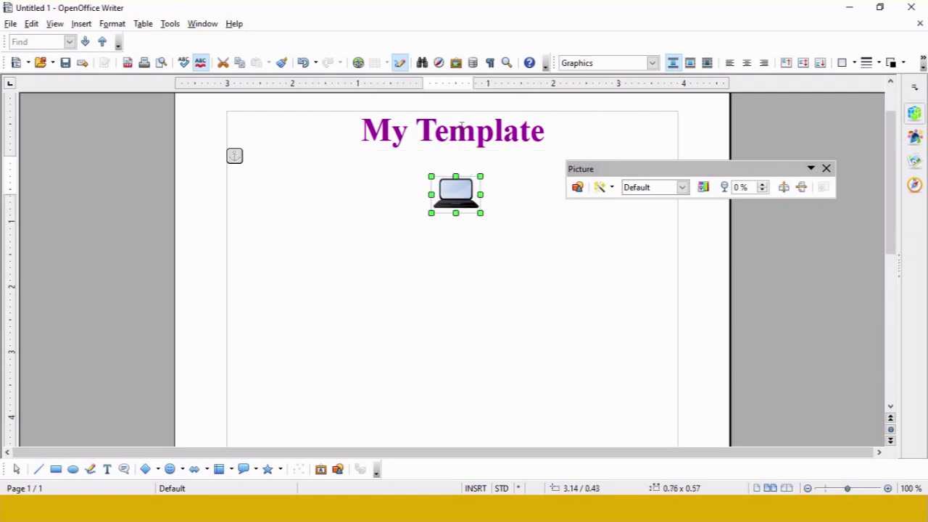
pyautogui.moveTo(545, 133); pyautogui.dragTo(360, 134)
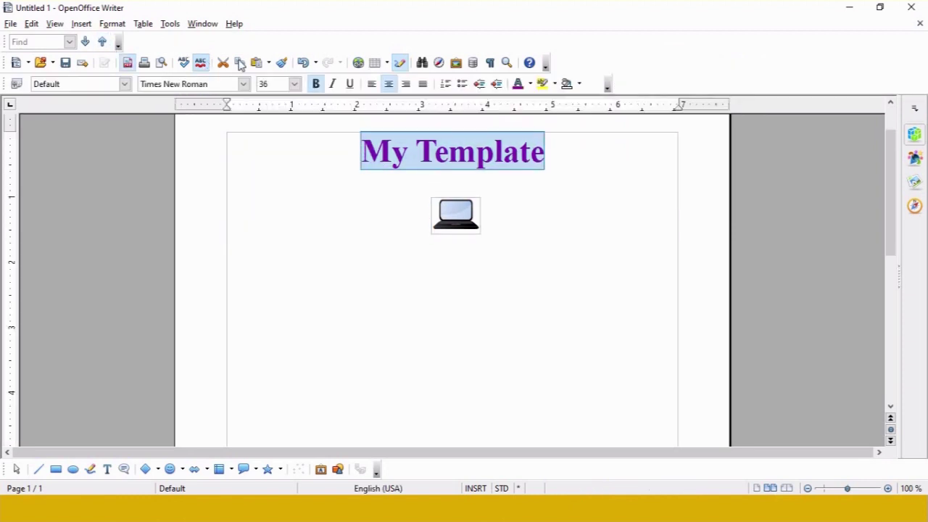
# Step: Underline the 'My Template' heading and move the laptop icon above it, centred
pyautogui.click(351, 85)
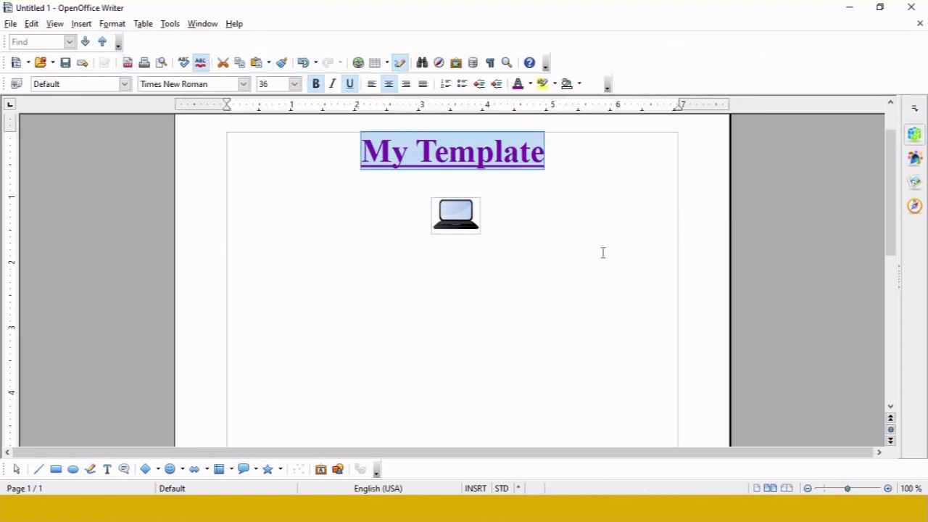
pyautogui.click(452, 248)
pyautogui.click(459, 210)
pyautogui.moveTo(458, 209); pyautogui.dragTo(454, 142)
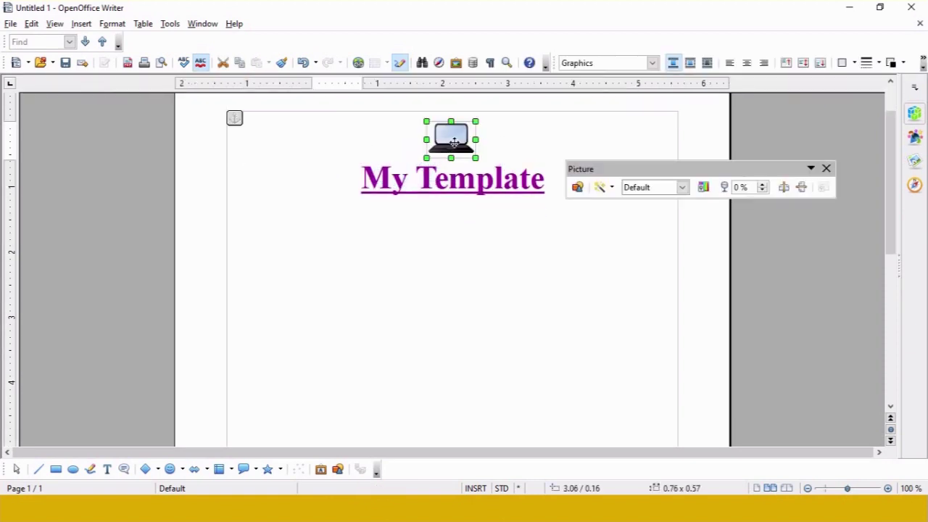
pyautogui.scroll(-1, 334, 207)
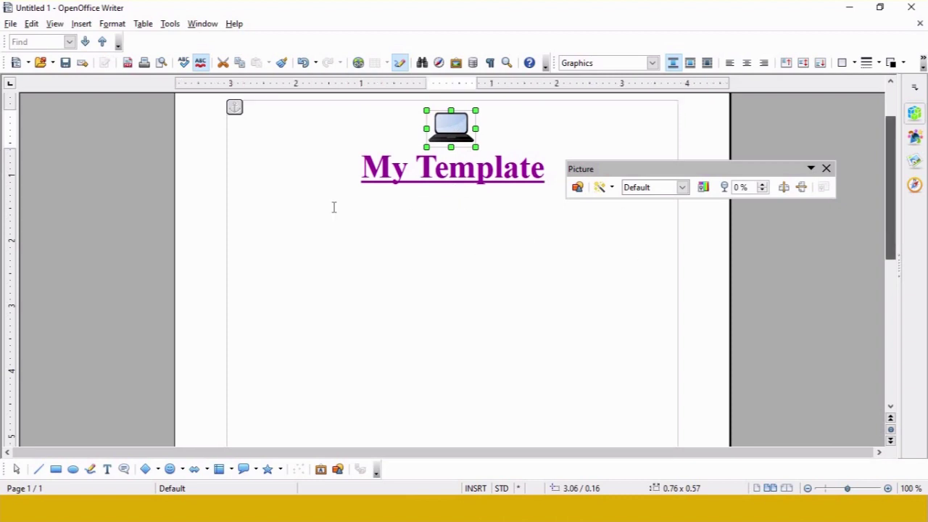
pyautogui.click(545, 177)
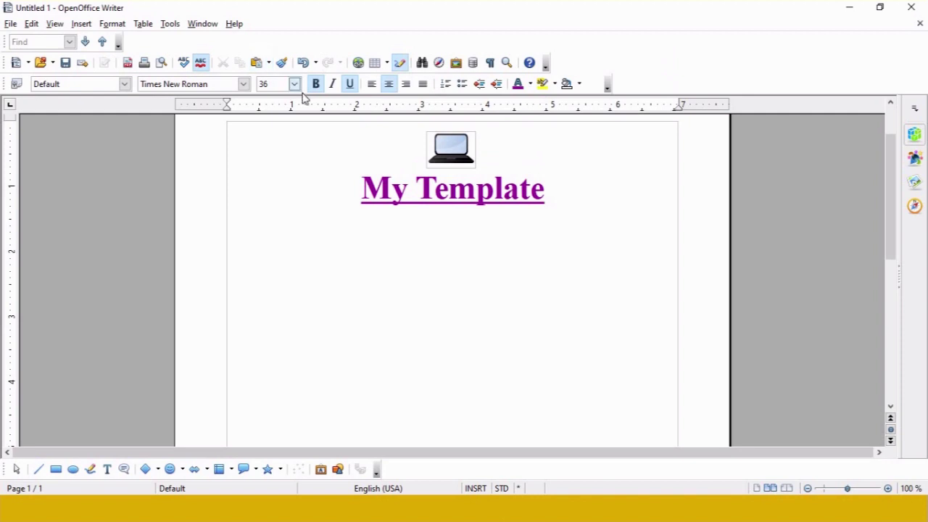
# Step: Set the text below the heading to 16-point, left-aligned
pyautogui.click(294, 84)
pyautogui.click(295, 97)
pyautogui.click(295, 97)
pyautogui.click(270, 120)
pyautogui.click(371, 84)
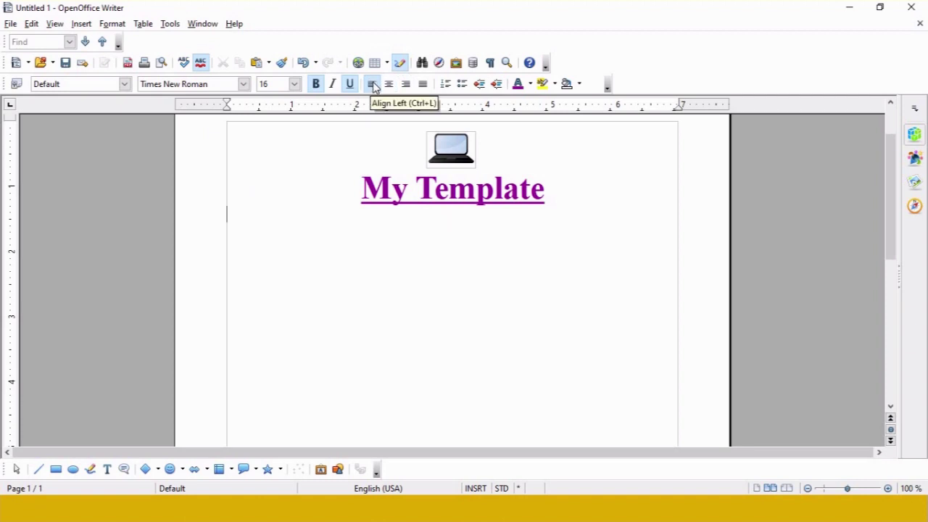
# Step: Choose Raleway as the font for the new text
pyautogui.click(242, 84)
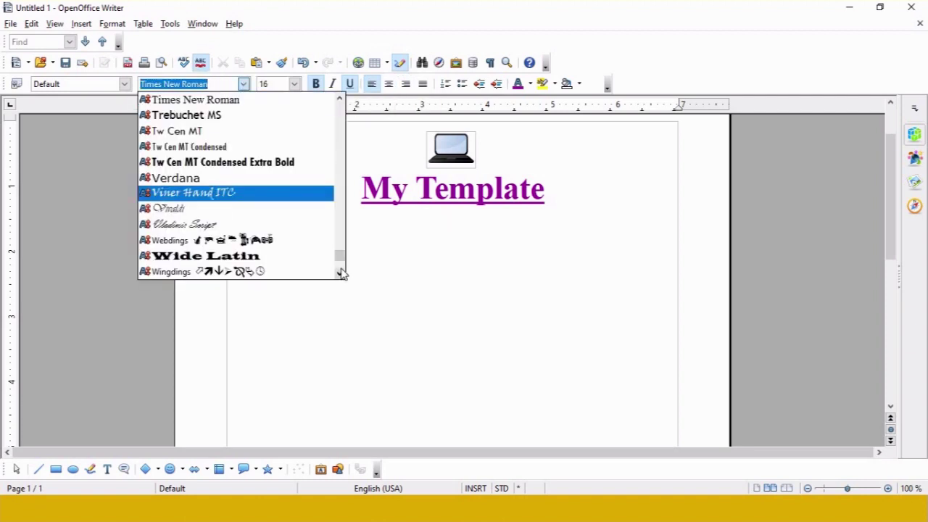
pyautogui.moveTo(341, 274); pyautogui.dragTo(337, 228)
pyautogui.scroll(5, 302, 205)
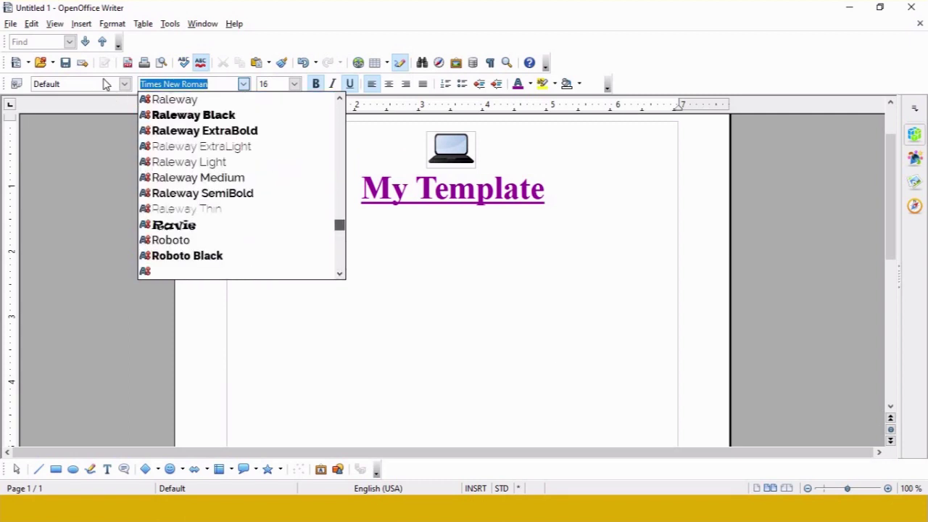
pyautogui.click(192, 102)
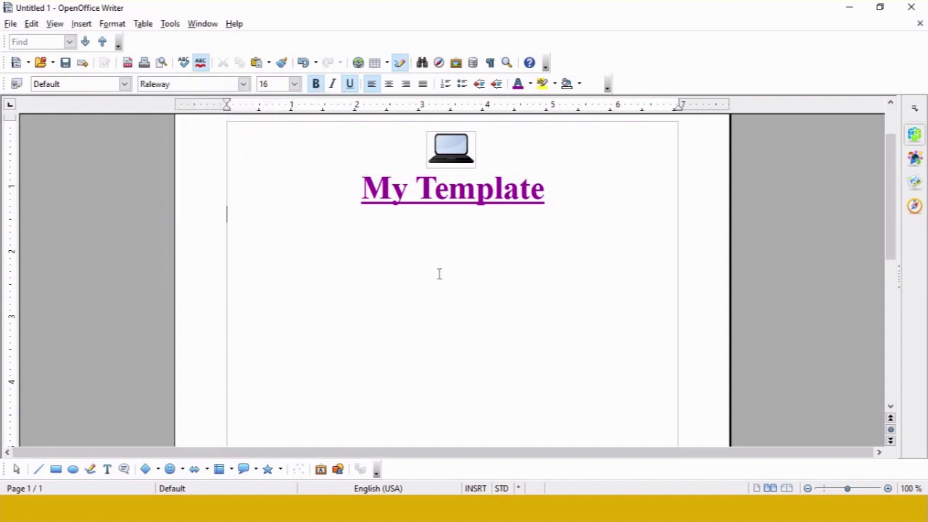
pyautogui.moveTo(895, 170); pyautogui.dragTo(838, 322)
pyautogui.moveTo(889, 345); pyautogui.dragTo(884, 173)
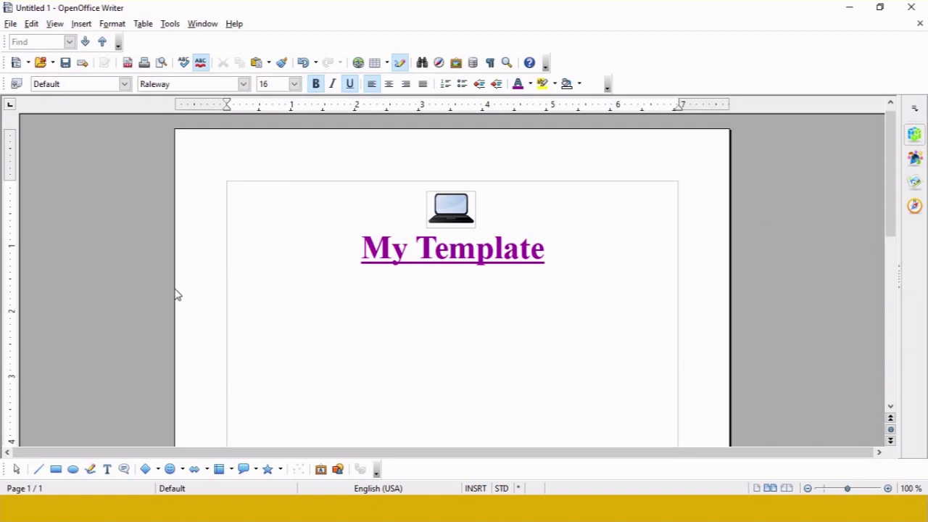
# Step: Bring up the Templates dialog for saving the document as a new template
pyautogui.click(10, 24)
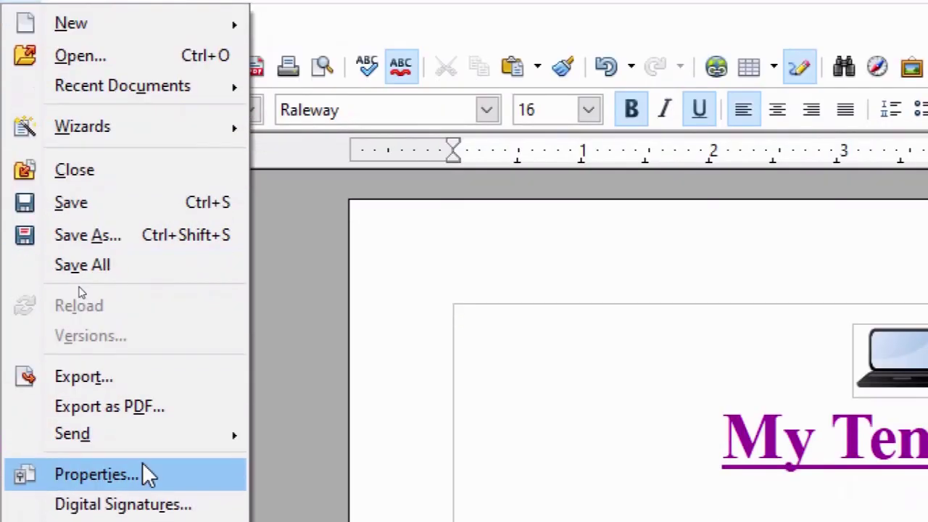
pyautogui.moveTo(157, 456)
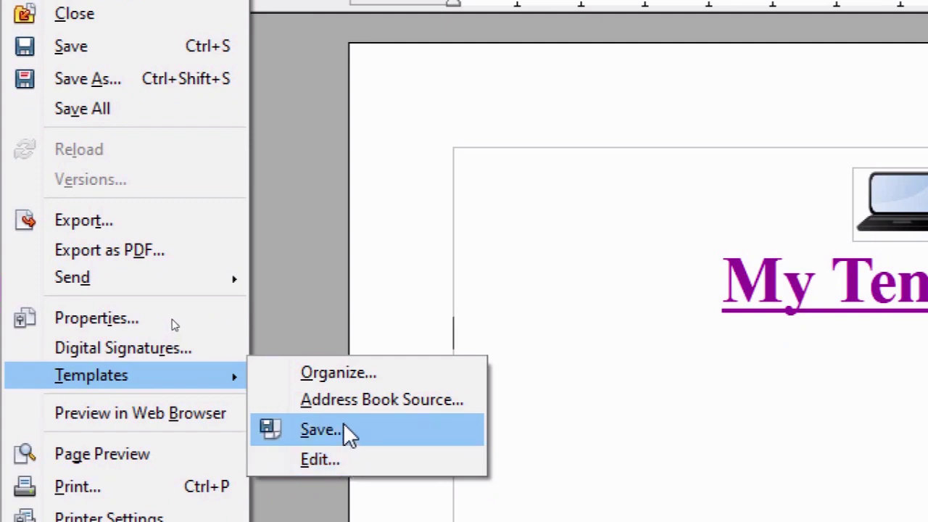
pyautogui.click(343, 428)
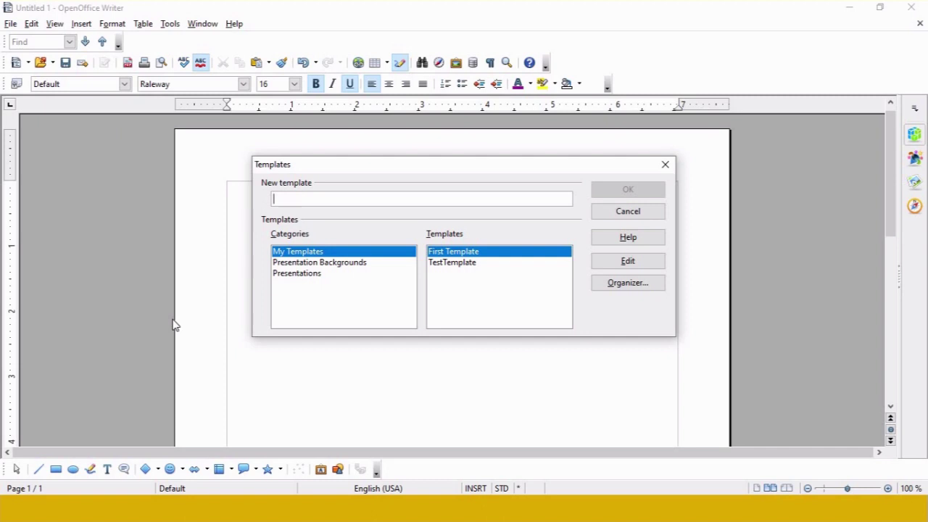
# Step: Save the document as template 'Company' in the My Templates category
pyautogui.write('Company')
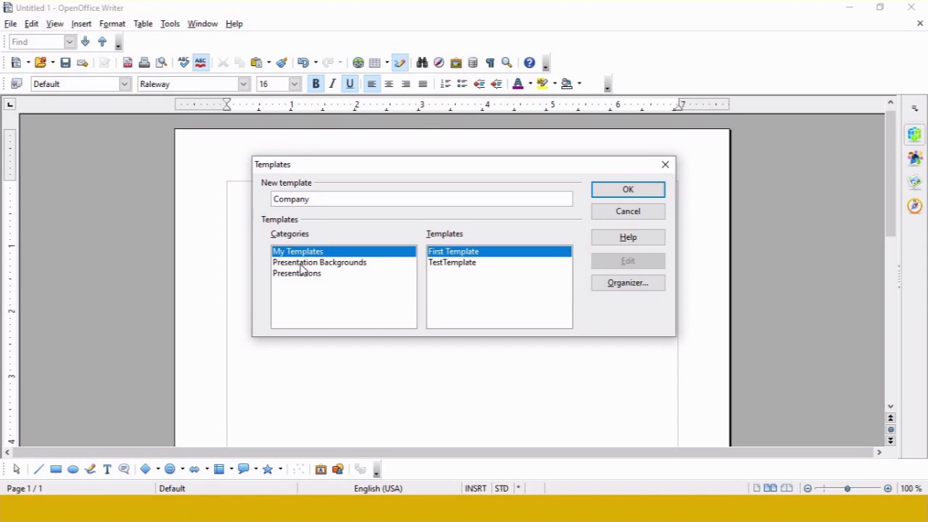
pyautogui.doubleClick(304, 199)
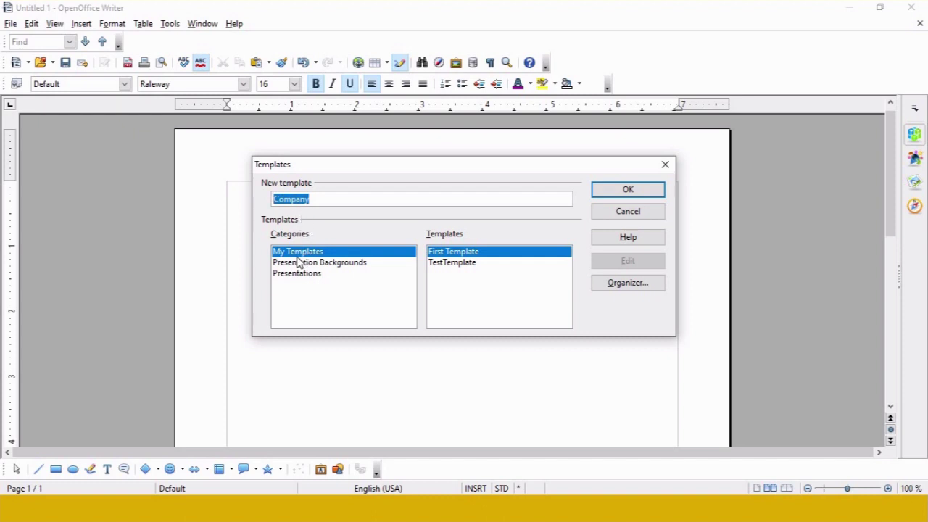
pyautogui.click(628, 190)
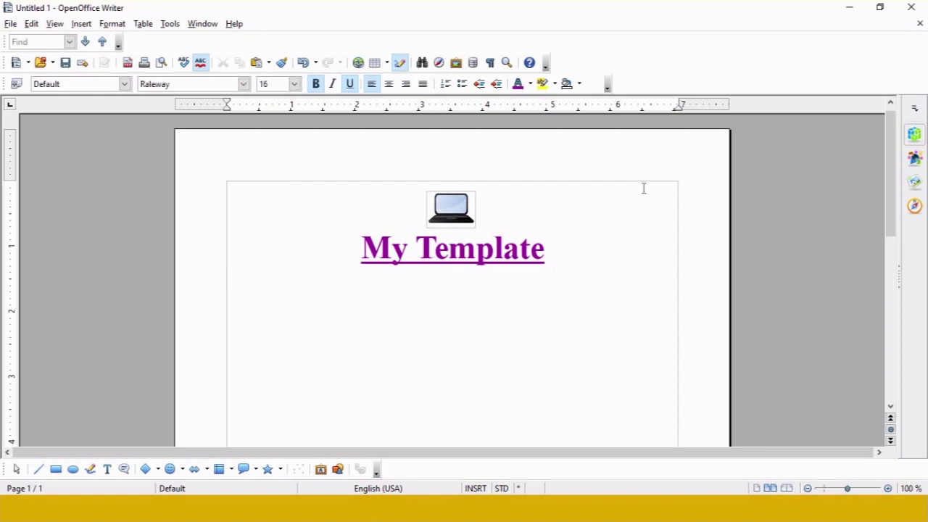
# Step: Add two lines, 'odt' and 'ott', beneath the 'My Template' heading
pyautogui.click(10, 23)
pyautogui.click(547, 251)
pyautogui.press('Return')
pyautogui.write('ott')
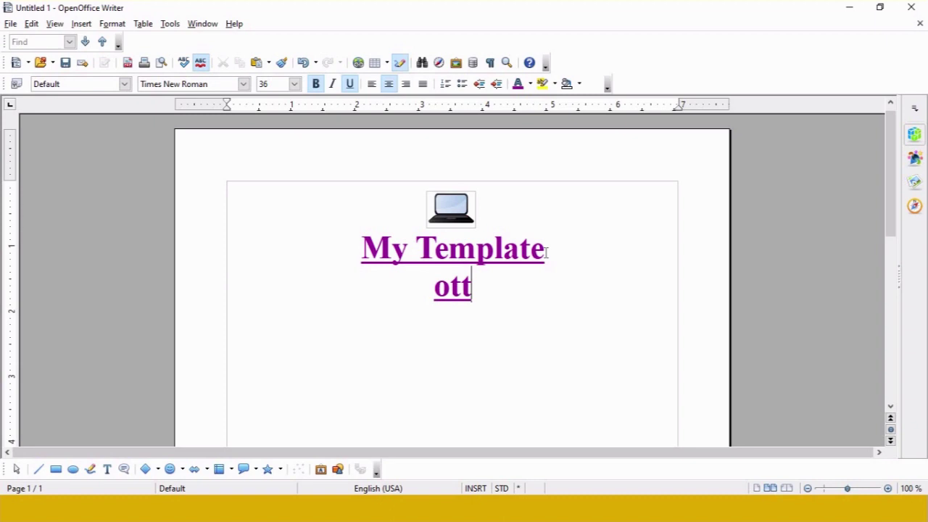
pyautogui.moveTo(434, 287); pyautogui.dragTo(475, 287)
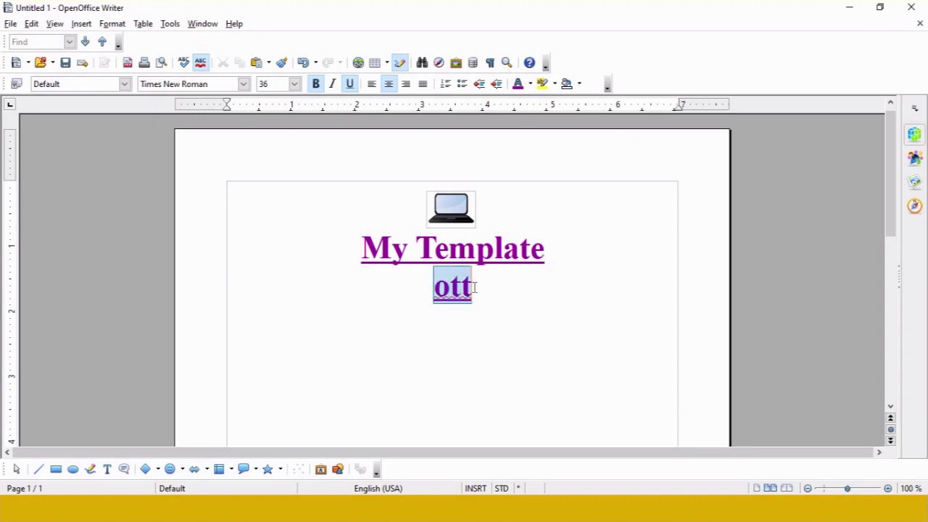
pyautogui.click(565, 253)
pyautogui.press('Return')
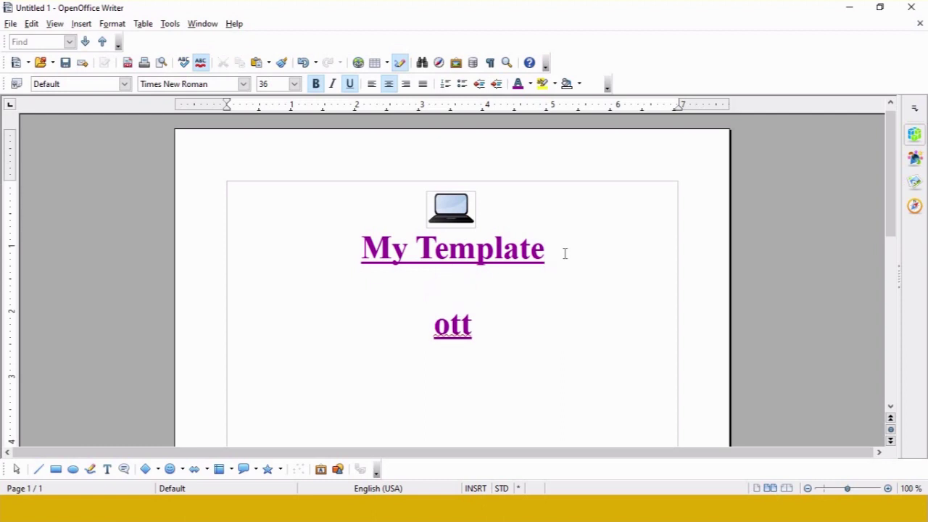
pyautogui.write('odt')
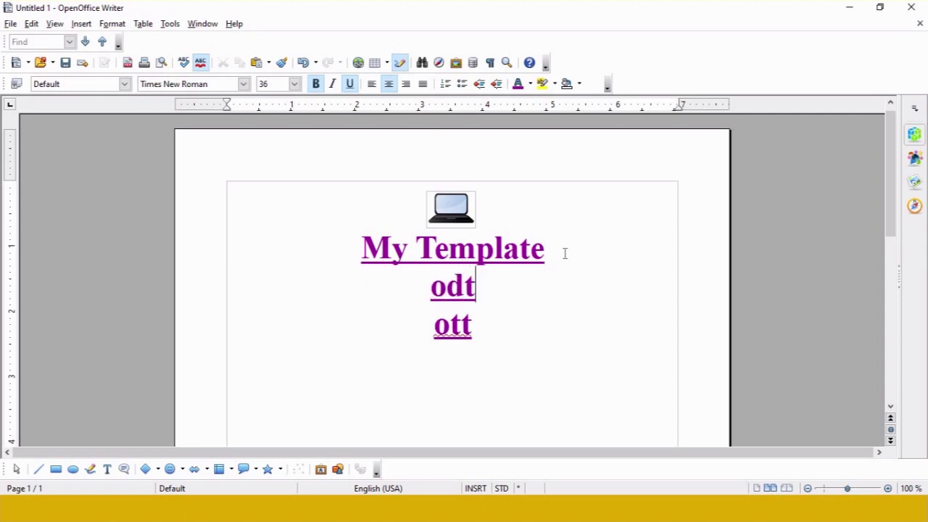
# Step: Prefix both lines with a period to make '.odt' and '.ott'
pyautogui.press('Left')
pyautogui.press('Left')
pyautogui.write('.')
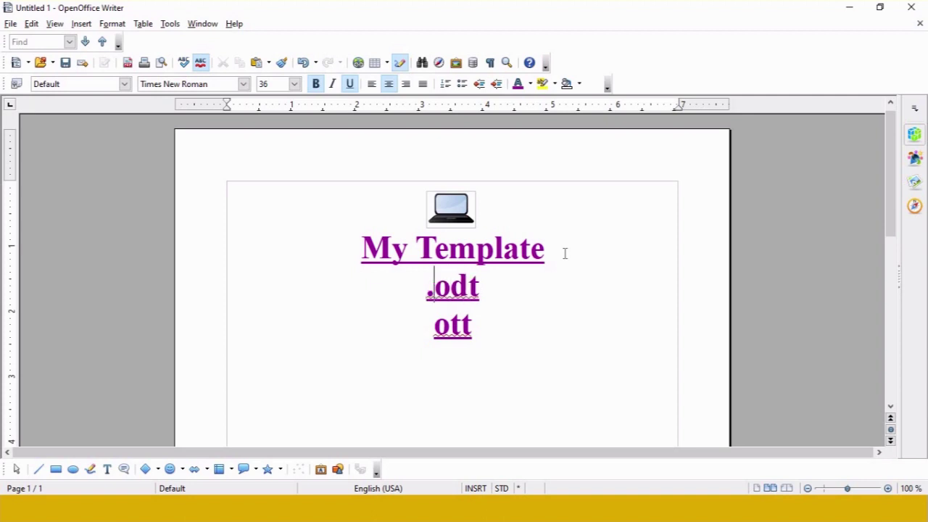
pyautogui.press('Down')
pyautogui.write('.')
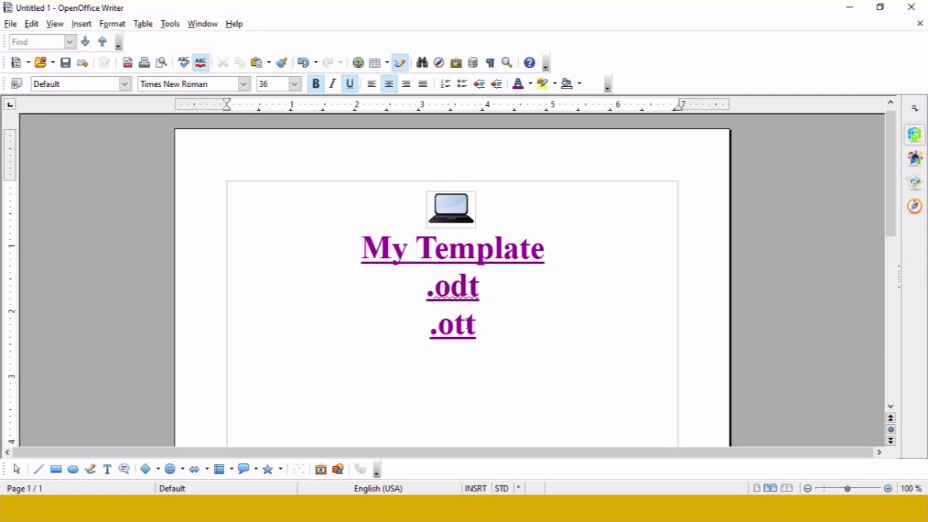
pyautogui.moveTo(479, 330); pyautogui.dragTo(435, 328)
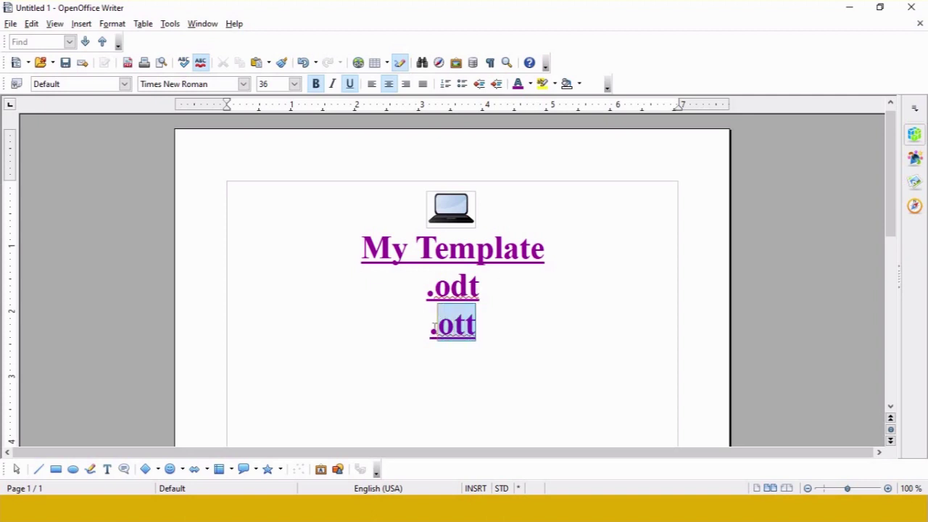
pyautogui.click(9, 25)
pyautogui.moveTo(17, 42)
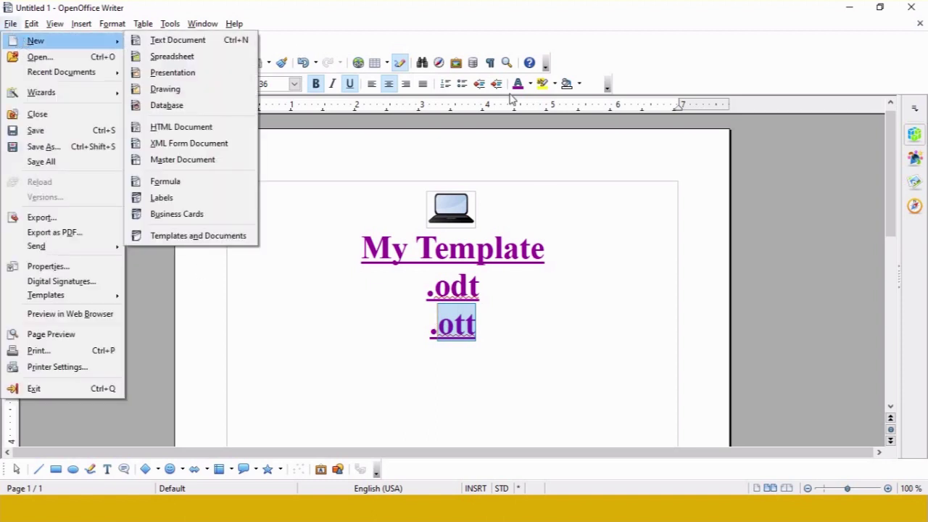
pyautogui.click(776, 189)
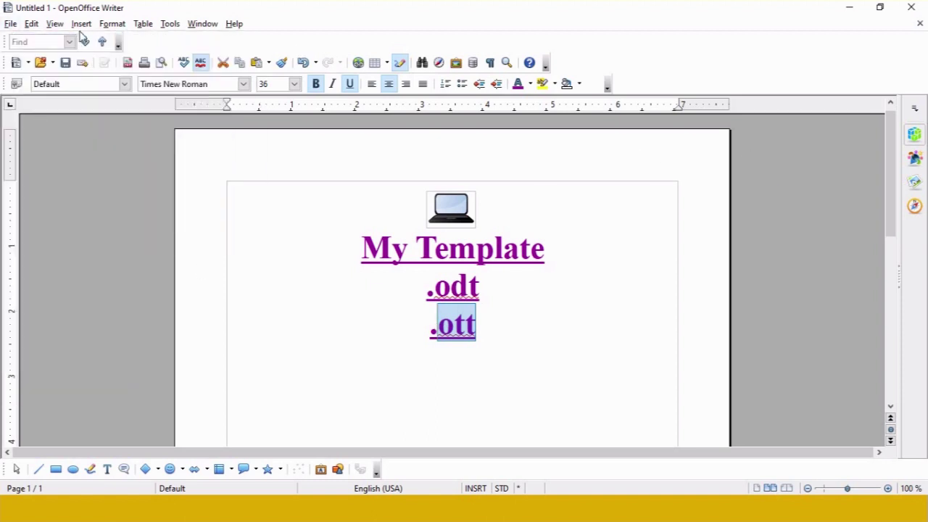
# Step: Delete the heading, the .odt/.ott lines and the laptop picture, leaving a blank page
pyautogui.moveTo(438, 326); pyautogui.dragTo(337, 186)
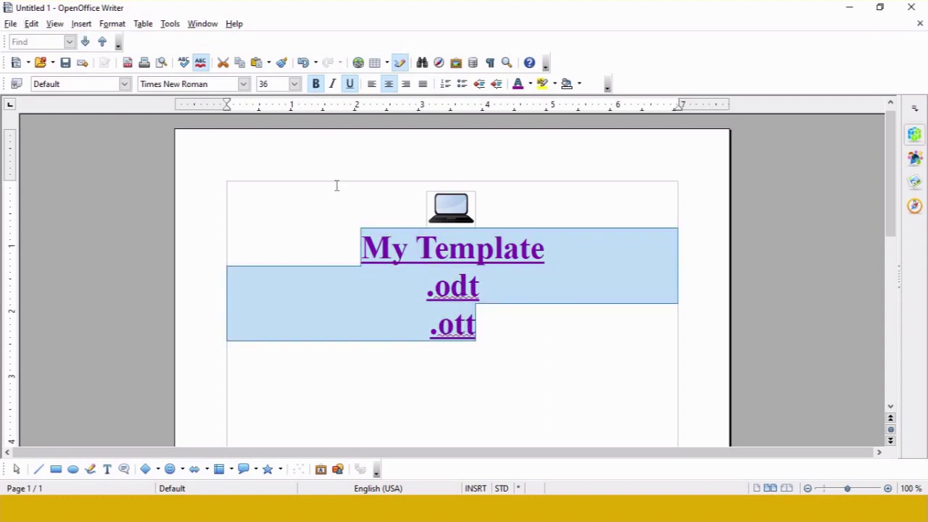
pyautogui.press('Delete')
pyautogui.click(466, 223)
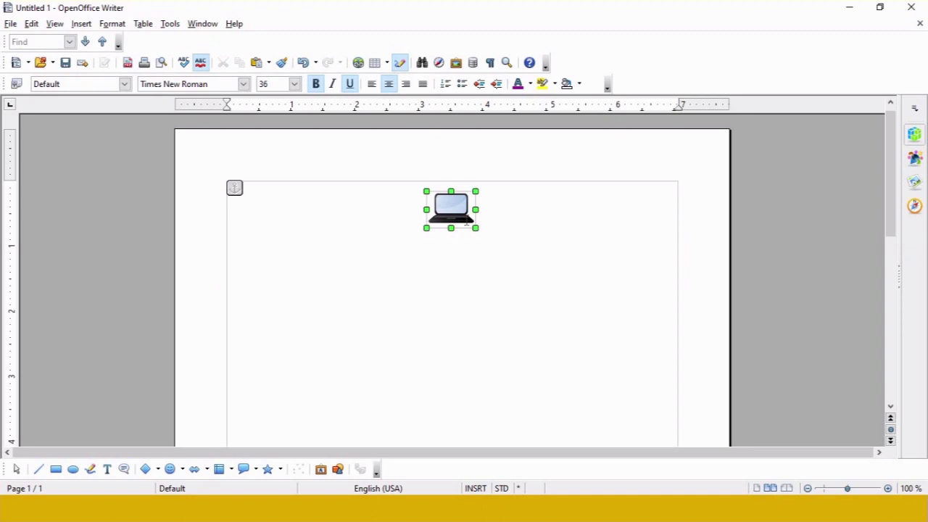
pyautogui.press('Delete')
pyautogui.click(480, 266)
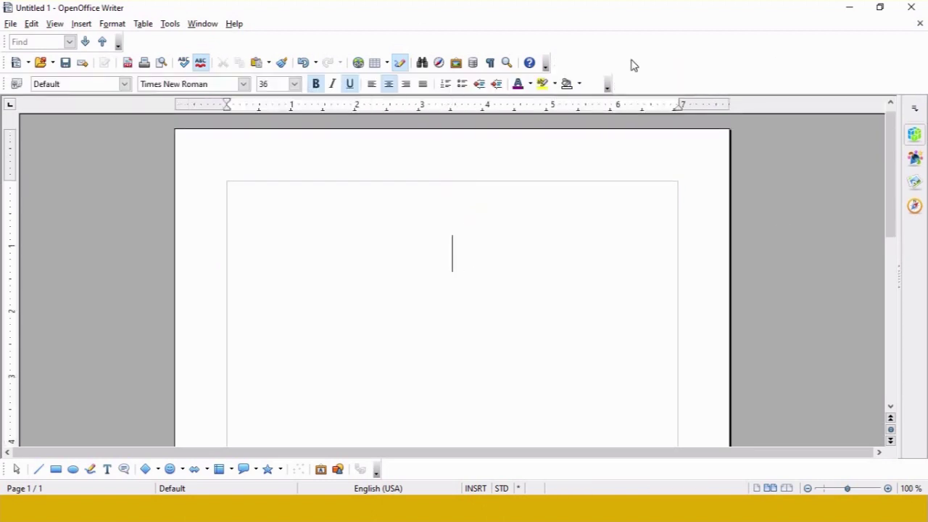
# Step: Show the File > New choices, pointing to Templates and Documents
pyautogui.click(10, 24)
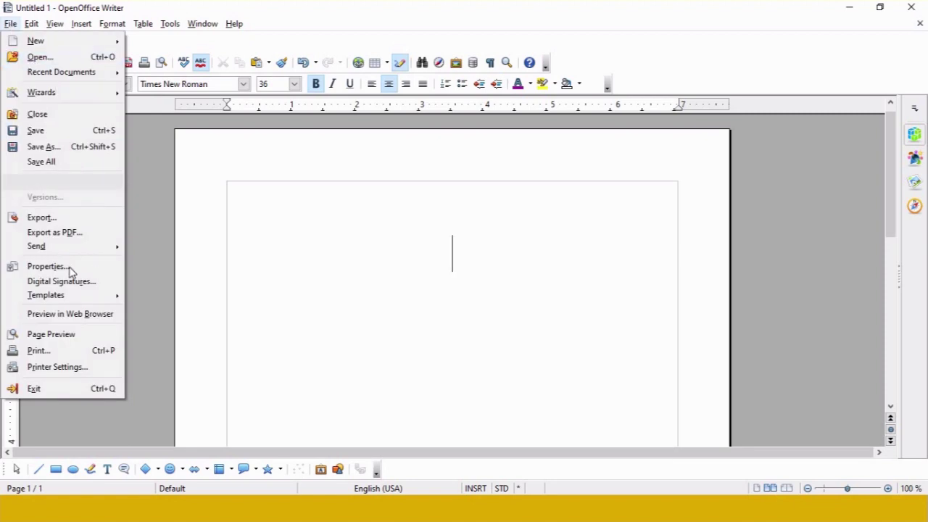
pyautogui.moveTo(93, 298)
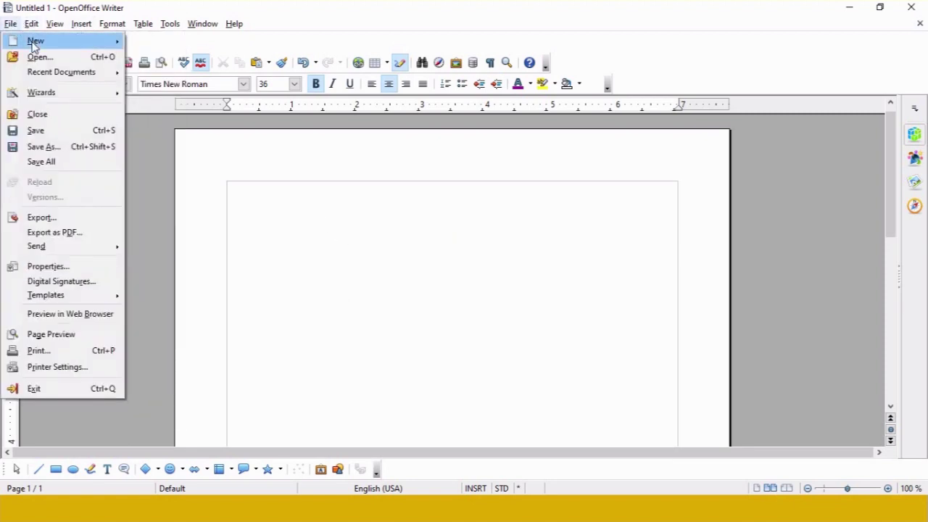
pyautogui.moveTo(34, 44)
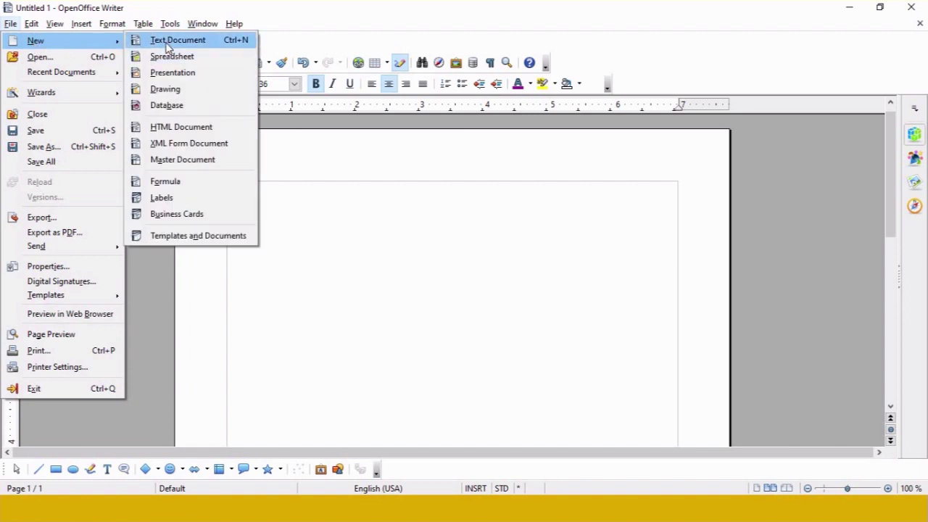
# Step: Open a new document from the Company template in My Templates
pyautogui.click(194, 238)
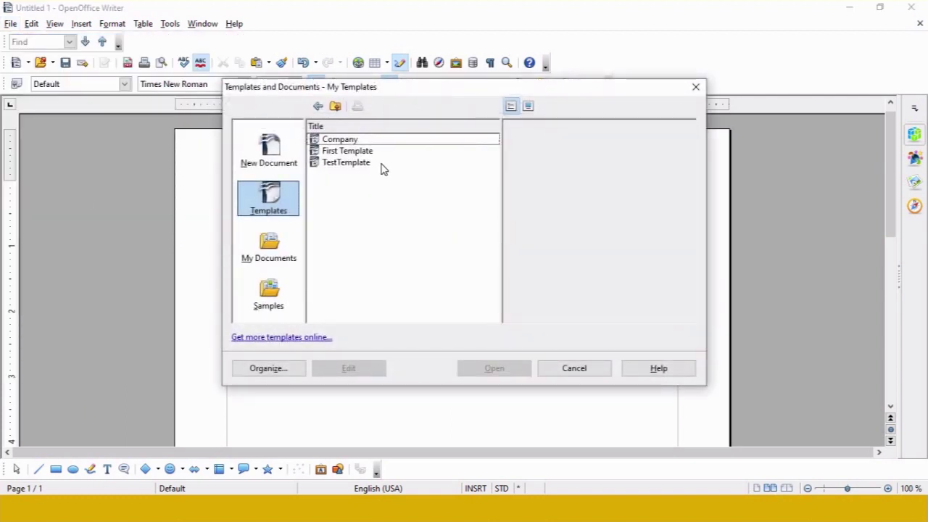
pyautogui.click(340, 141)
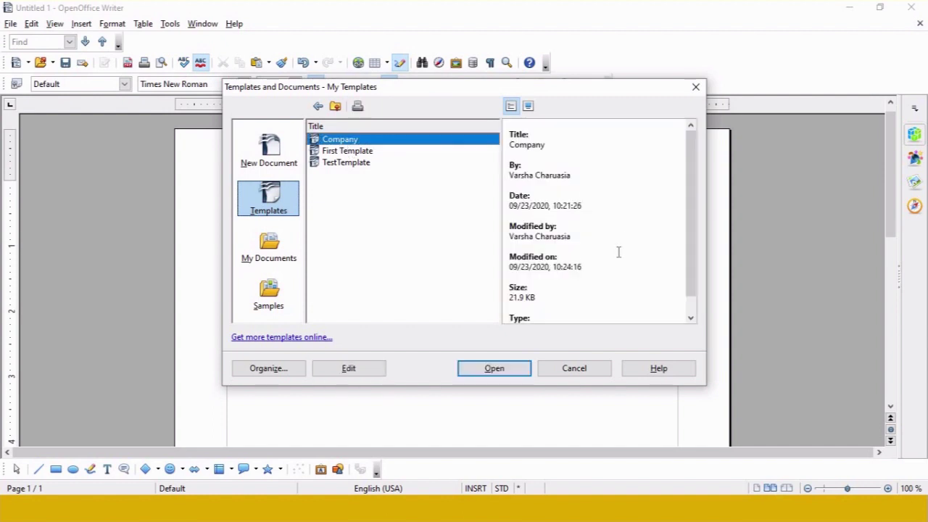
pyautogui.click(489, 371)
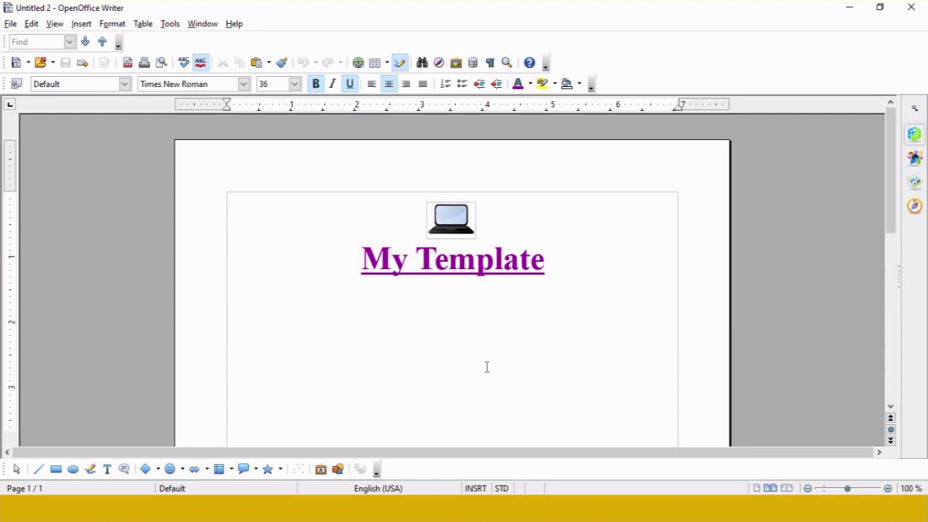
# Step: Launch the Letter Wizard from File > Wizards > Letter
pyautogui.click(11, 26)
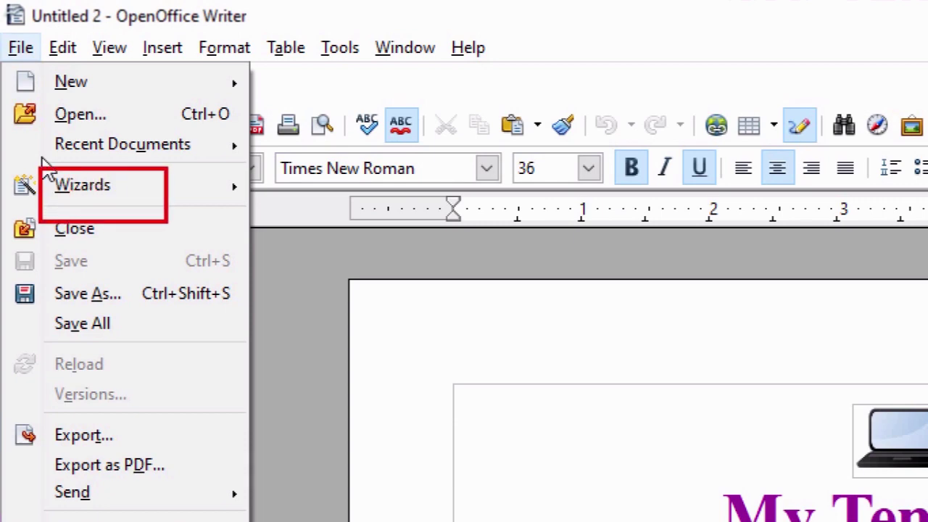
pyautogui.click(464, 260)
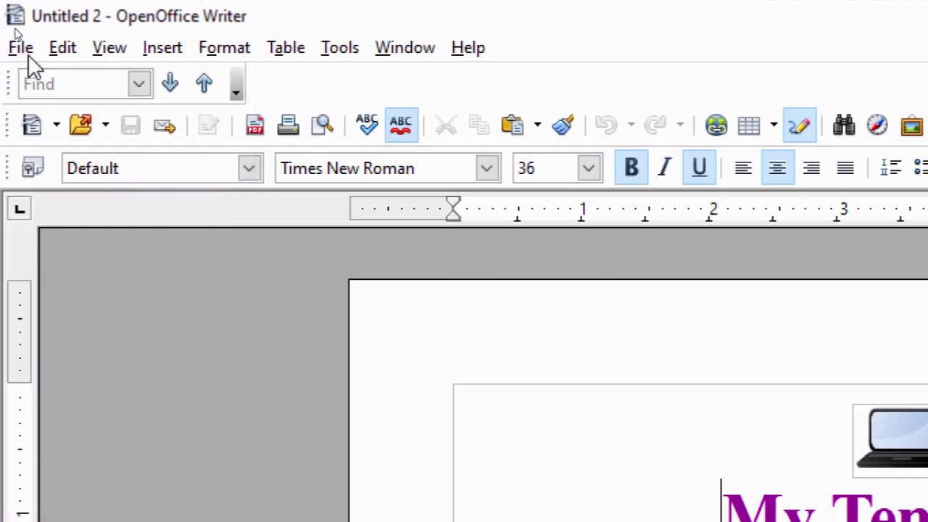
pyautogui.click(28, 54)
pyautogui.moveTo(155, 186)
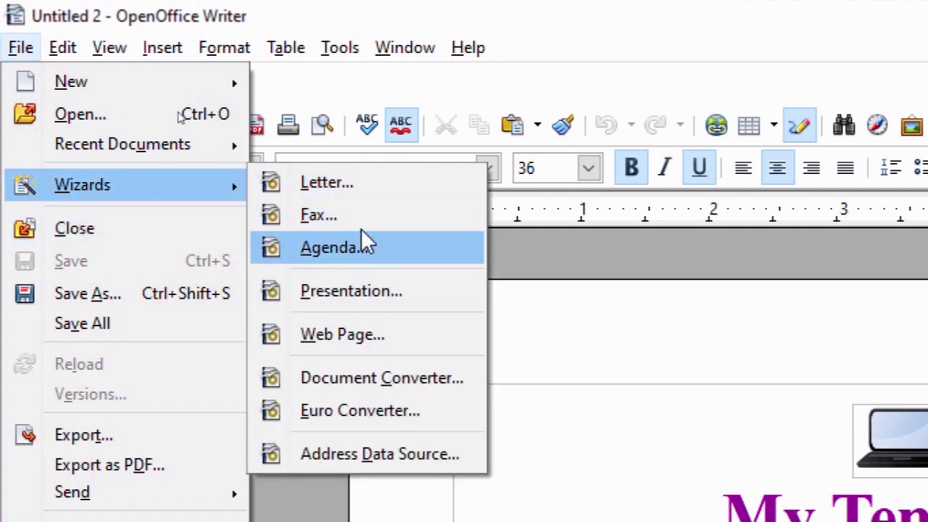
pyautogui.click(328, 183)
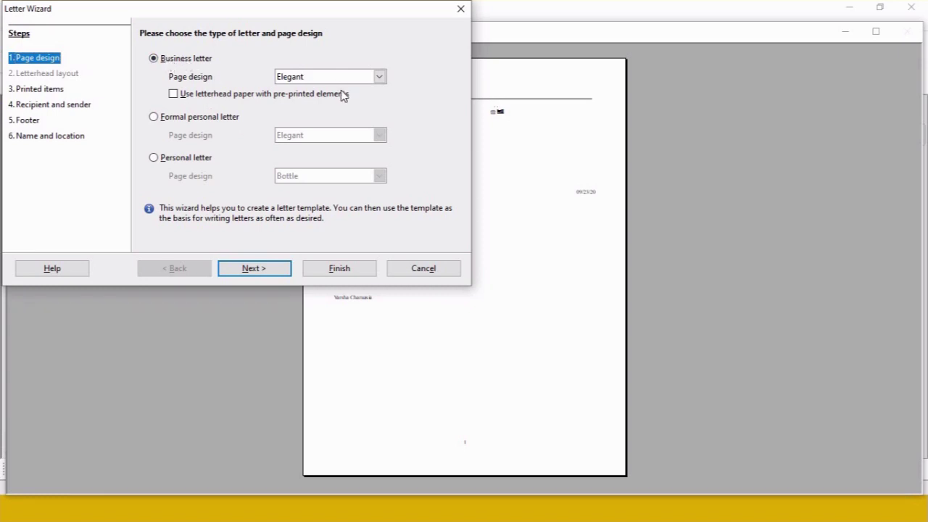
# Step: Keep the business letter type and enter a new sender address with the sender's name
pyautogui.click(191, 60)
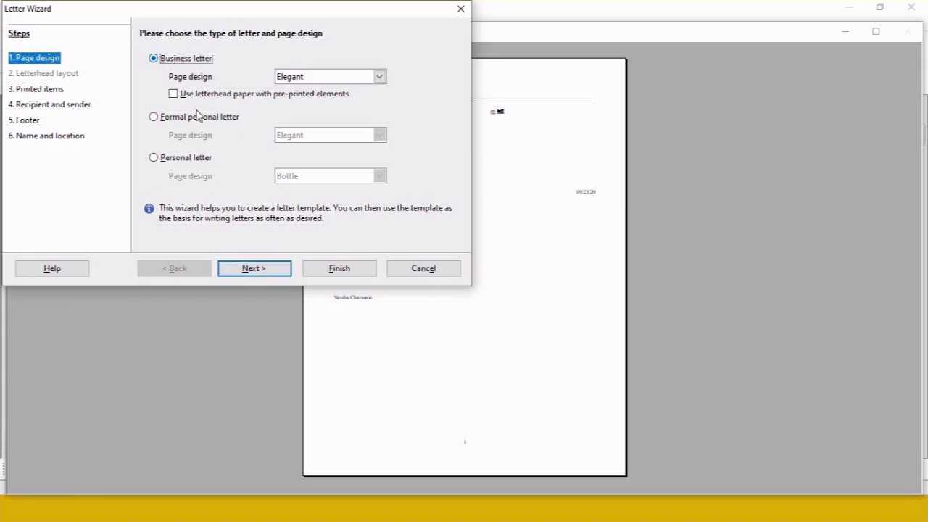
pyautogui.click(263, 270)
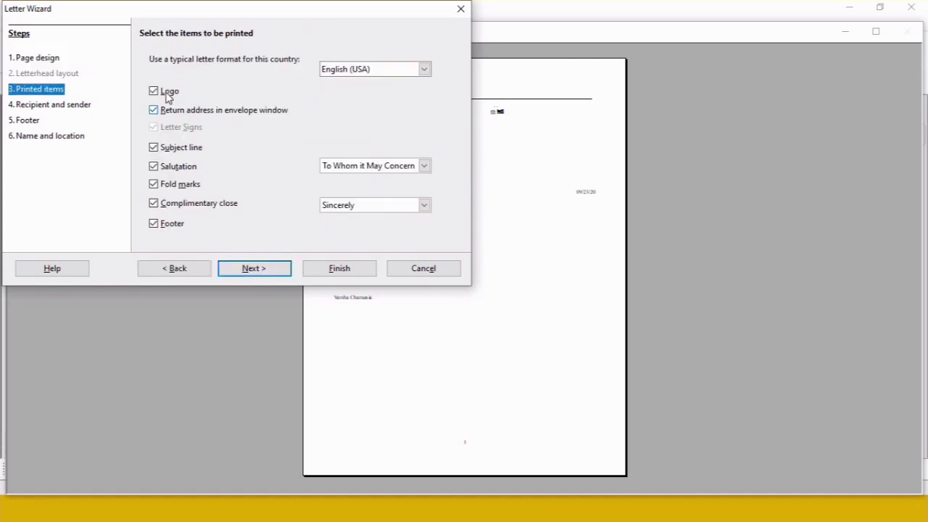
pyautogui.click(264, 273)
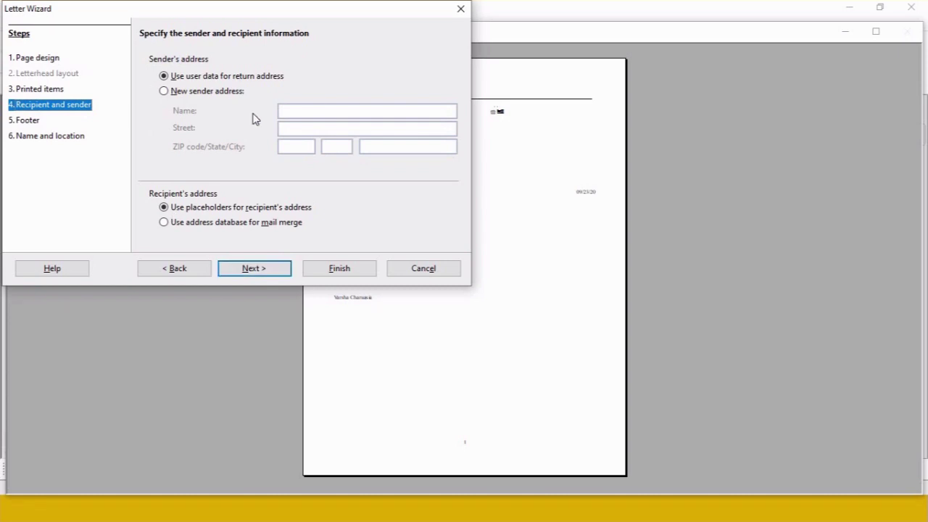
pyautogui.click(214, 95)
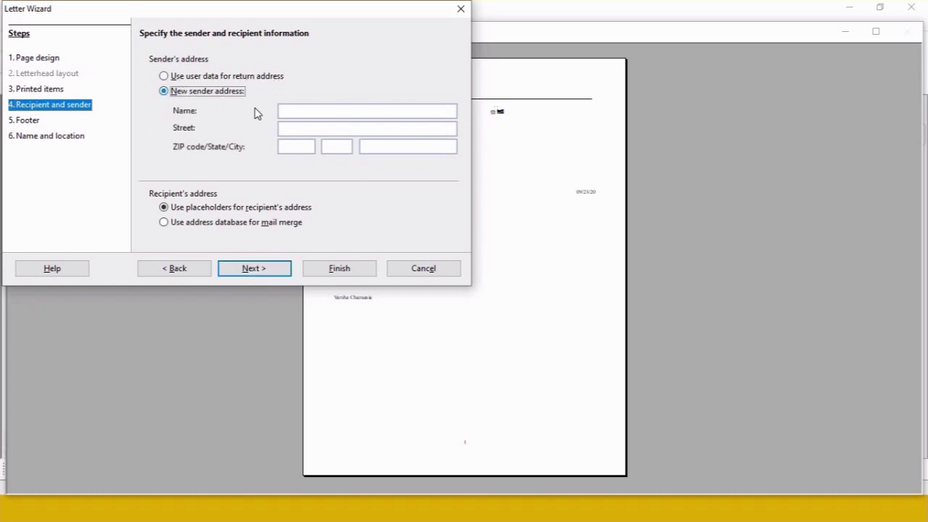
pyautogui.click(311, 114)
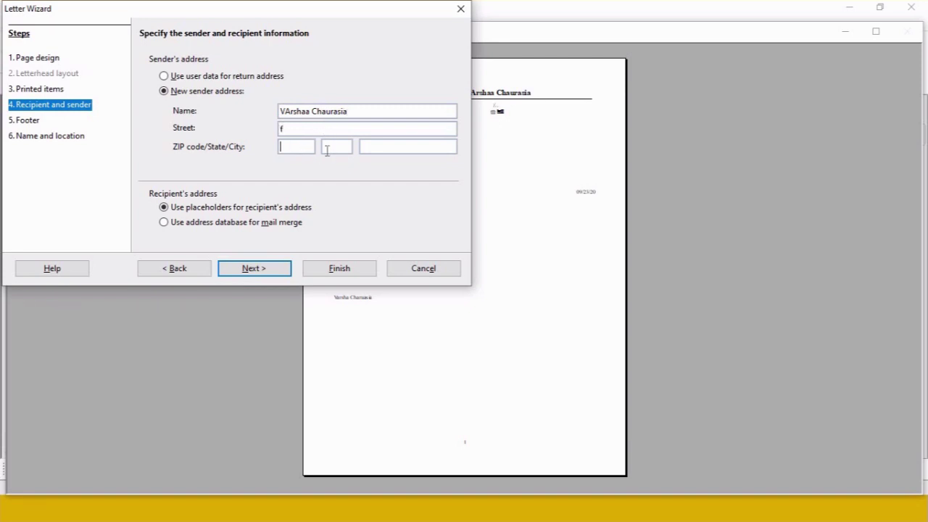
# Step: Set the footer text to 'Company' and name the letter template Companywiz
pyautogui.click(266, 272)
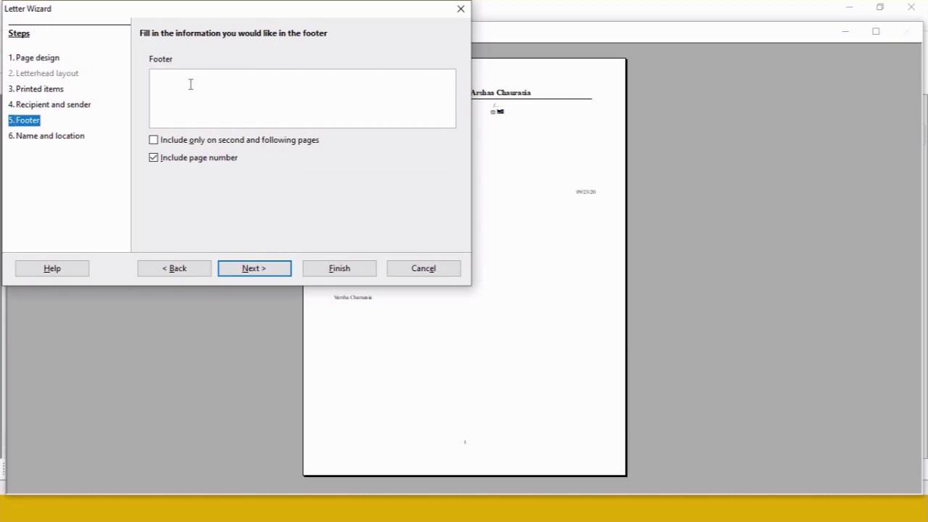
pyautogui.write('Company')
pyautogui.click(279, 272)
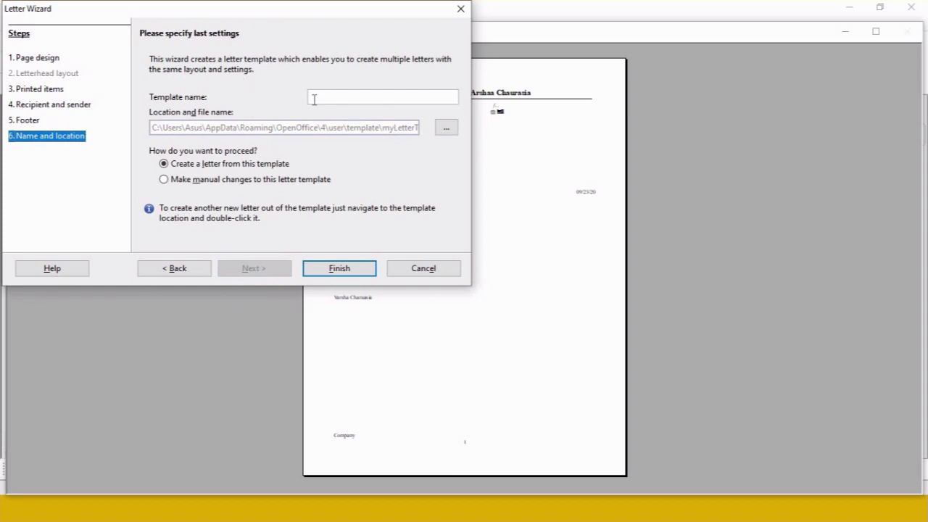
pyautogui.click(347, 100)
pyautogui.click(339, 269)
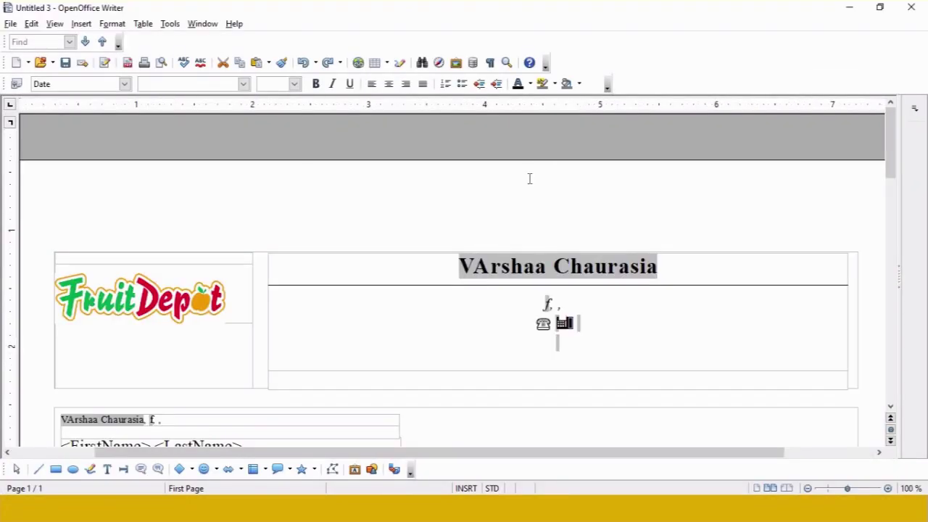
# Step: Scroll through the new letter's address placeholders, date, Subject field and Sincerely closing
pyautogui.moveTo(891, 193)
pyautogui.mouseDown()
pyautogui.moveTo(913, 326)
pyautogui.moveTo(914, 283)
pyautogui.moveTo(891, 218)
pyautogui.moveTo(881, 226)
pyautogui.moveTo(877, 193)
pyautogui.mouseUp()
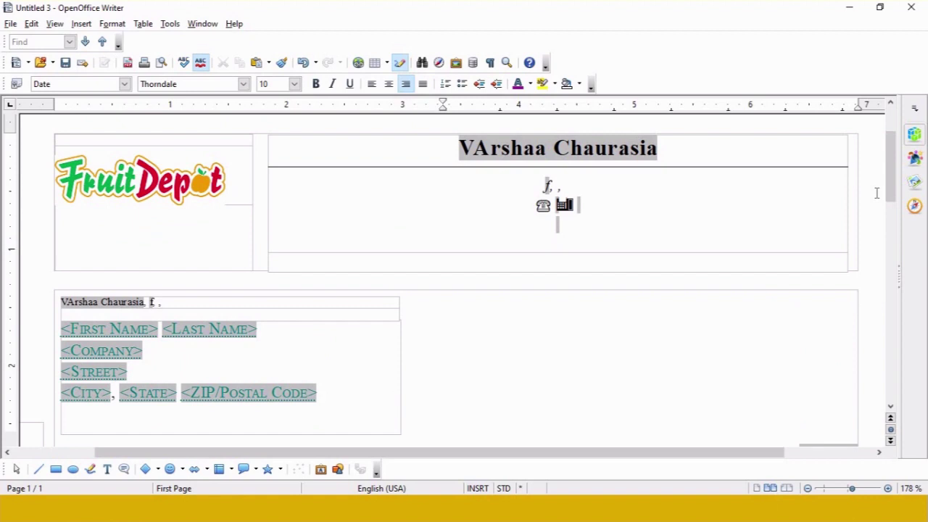
# Step: Open Templates and Documents and select Companywiz in My Templates
pyautogui.click(11, 24)
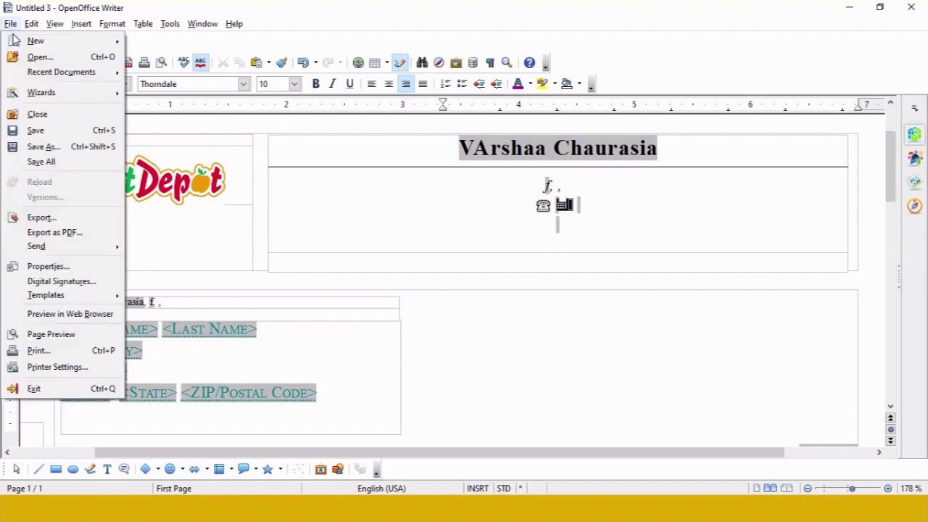
pyautogui.moveTo(20, 43)
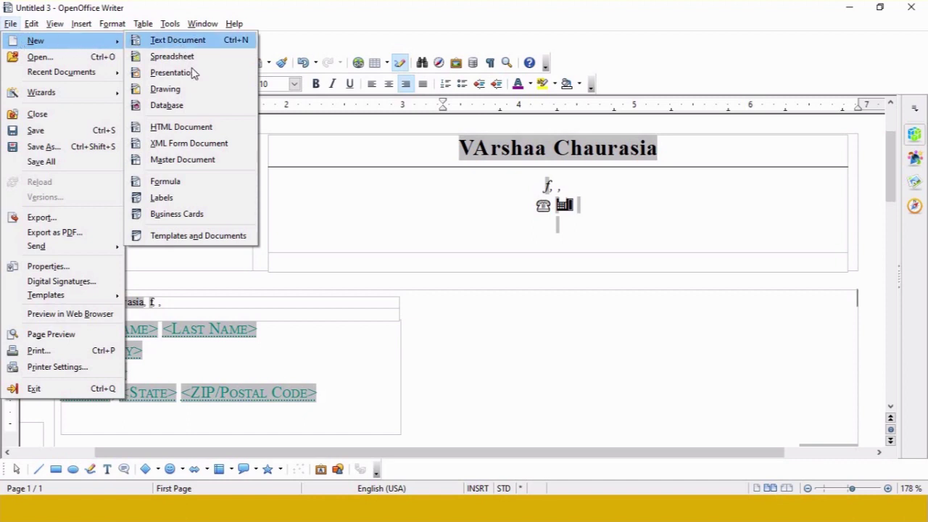
pyautogui.click(180, 237)
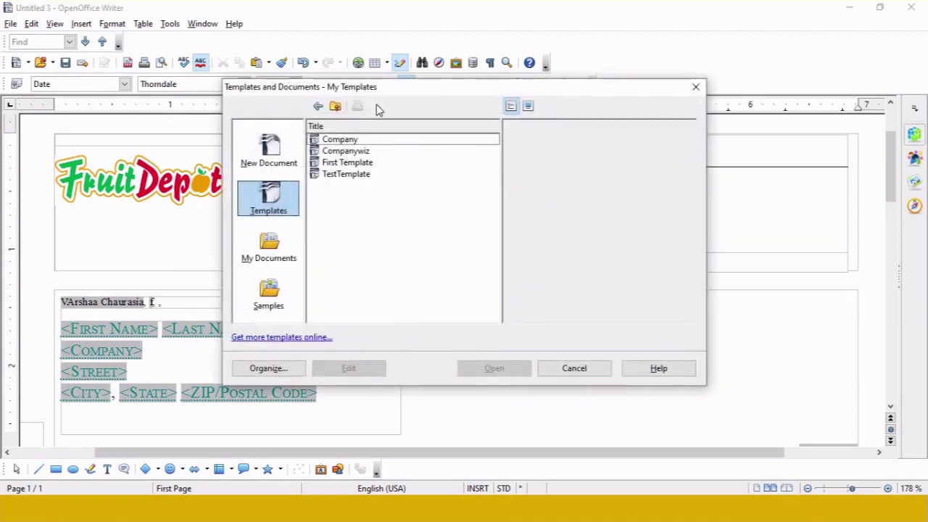
pyautogui.click(326, 153)
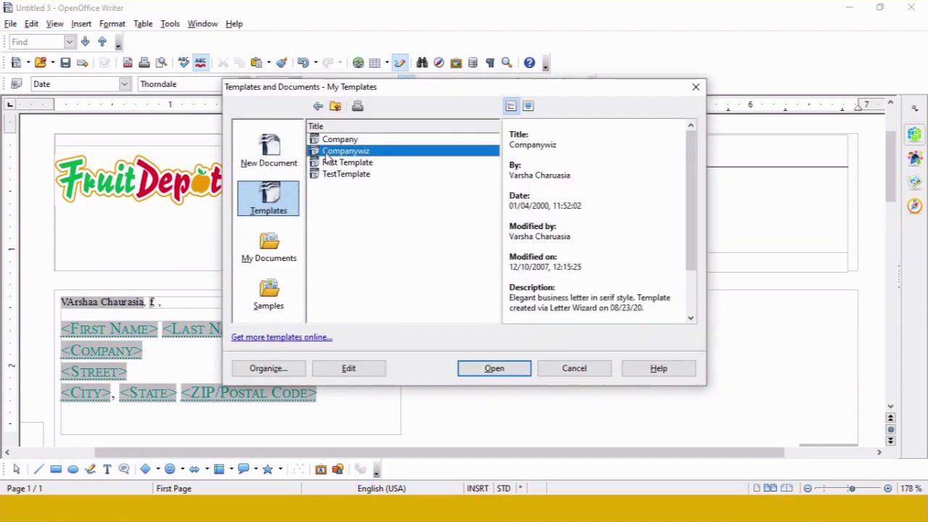